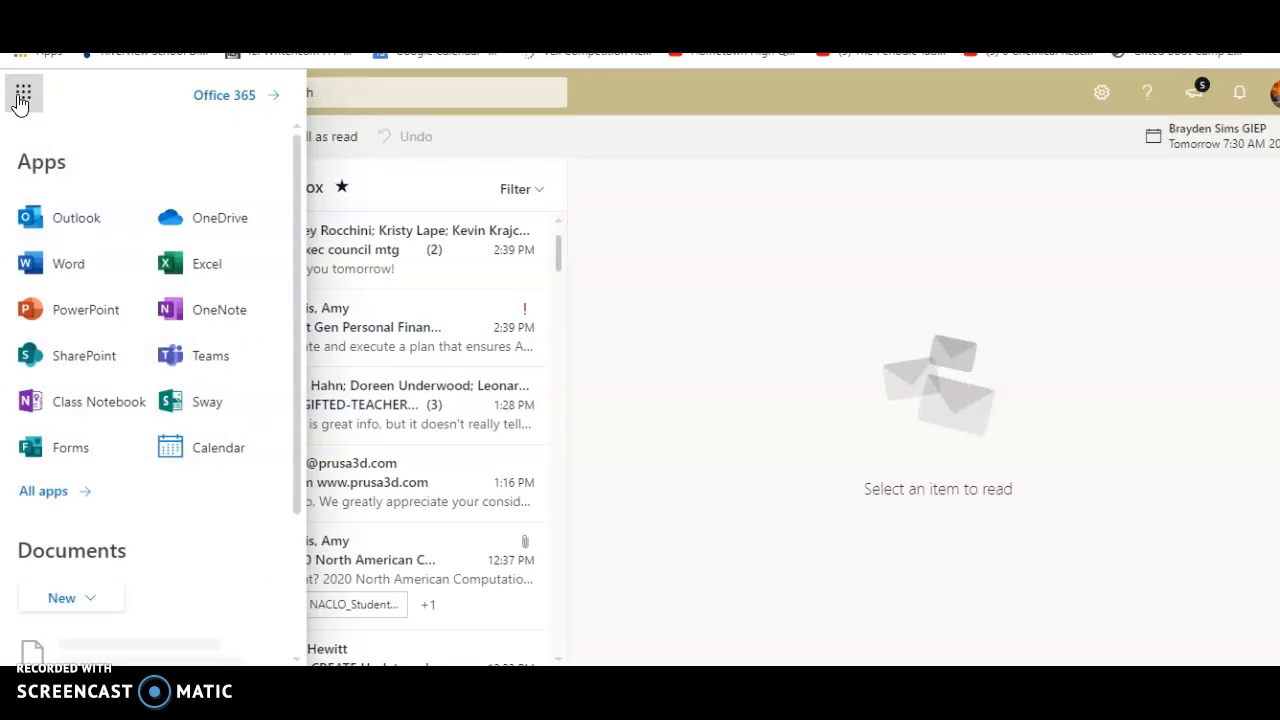
Open SharePoint from the app launcher and go to the RSD PLC's site
{"action": "left_click", "coordinate": [66, 360]}
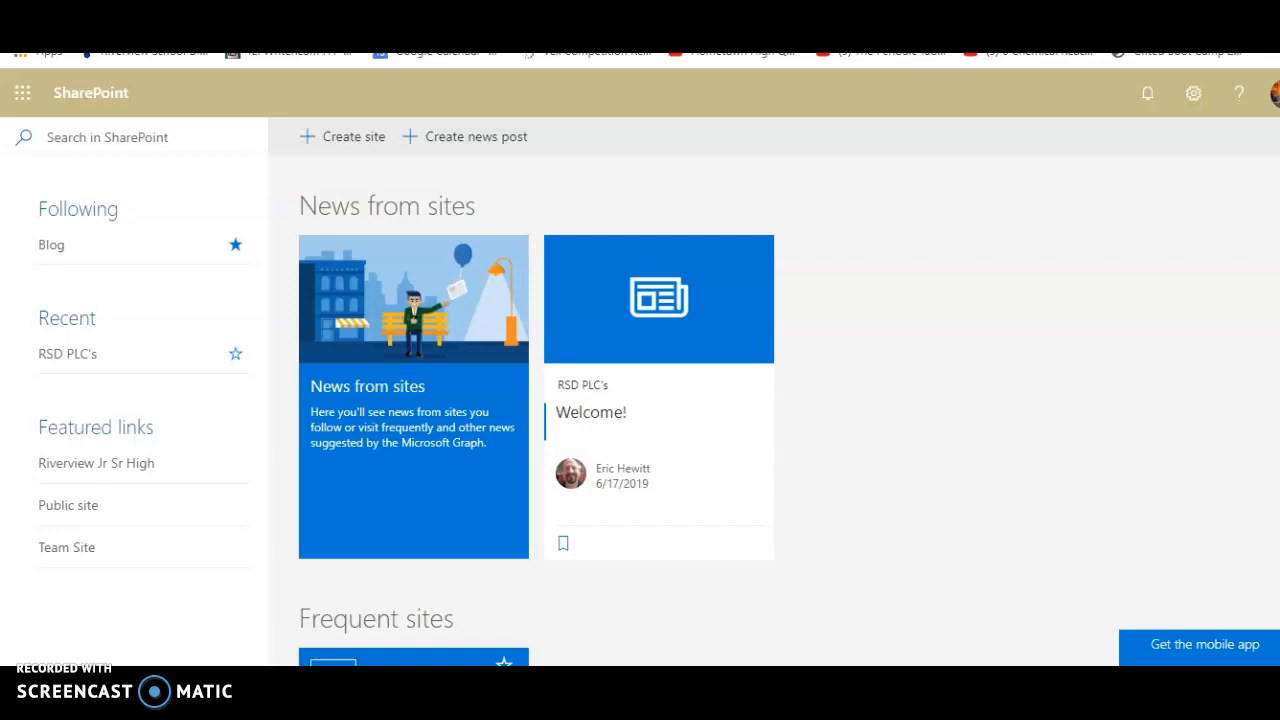
{"action": "scroll", "coordinate": [640, 420], "scroll_direction": "down", "scroll_amount": 3}
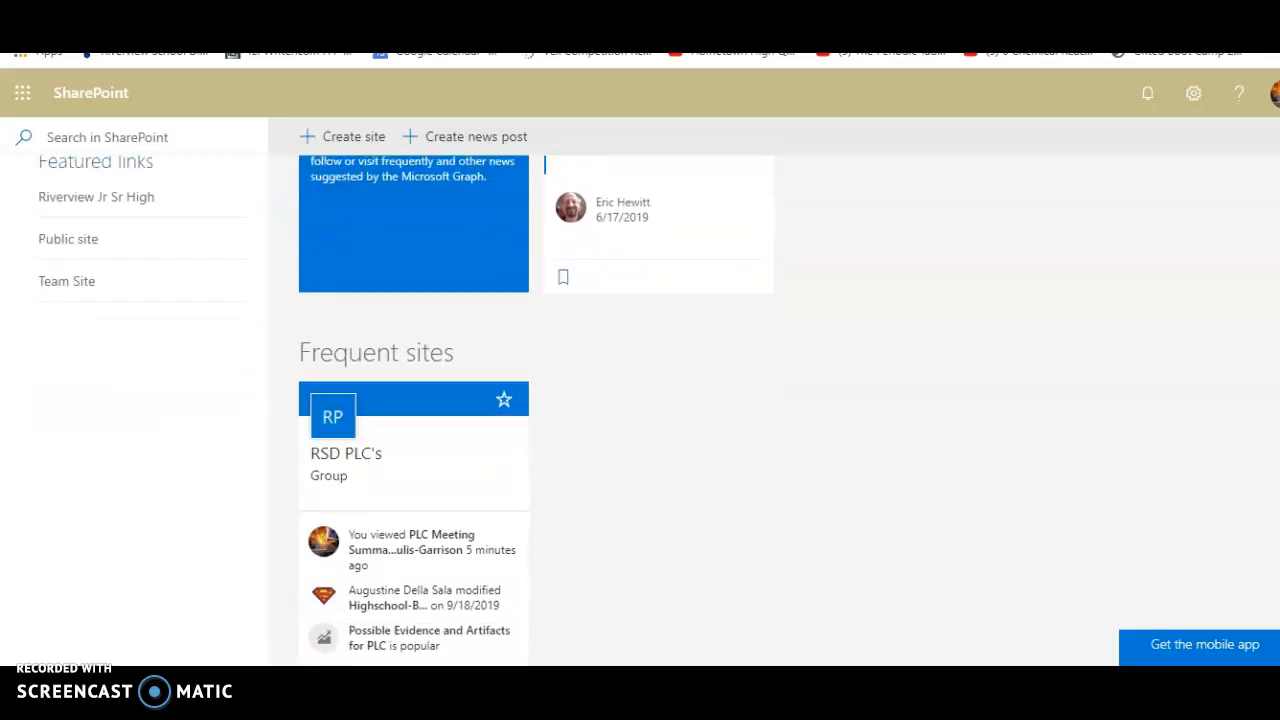
{"action": "scroll", "coordinate": [640, 400], "scroll_direction": "down", "scroll_amount": 1}
{"action": "scroll", "coordinate": [640, 400], "scroll_direction": "up", "scroll_amount": 4}
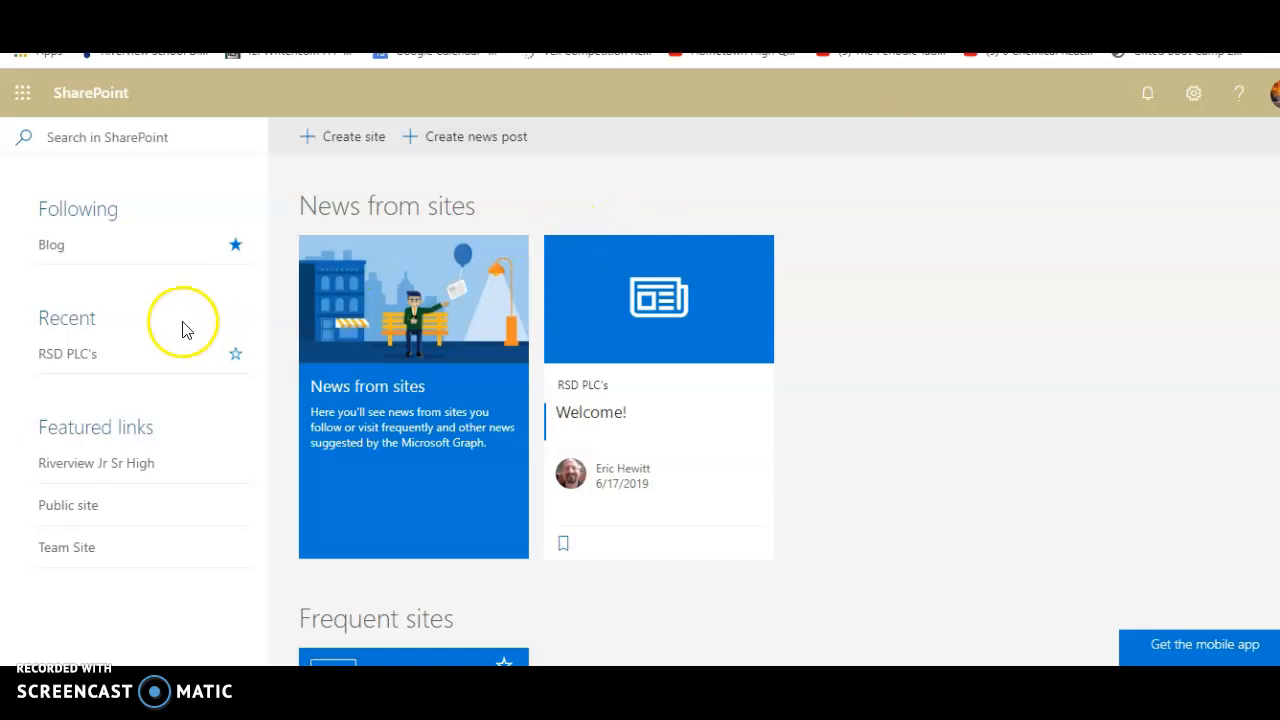
{"action": "left_click", "coordinate": [68, 355]}
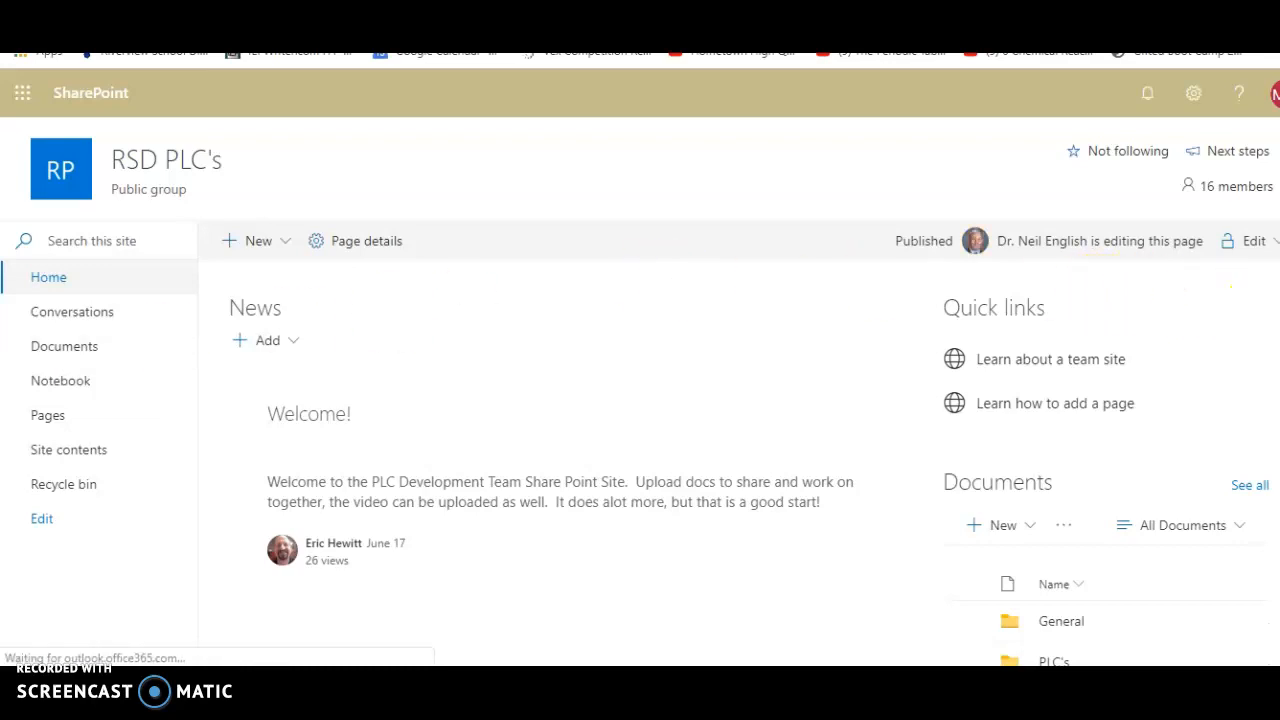
Open the PLC Meeting Summary Word document from the site's activity feed
{"action": "scroll", "coordinate": [640, 450], "scroll_direction": "down", "scroll_amount": 1}
{"action": "scroll", "coordinate": [640, 450], "scroll_direction": "down", "scroll_amount": 3}
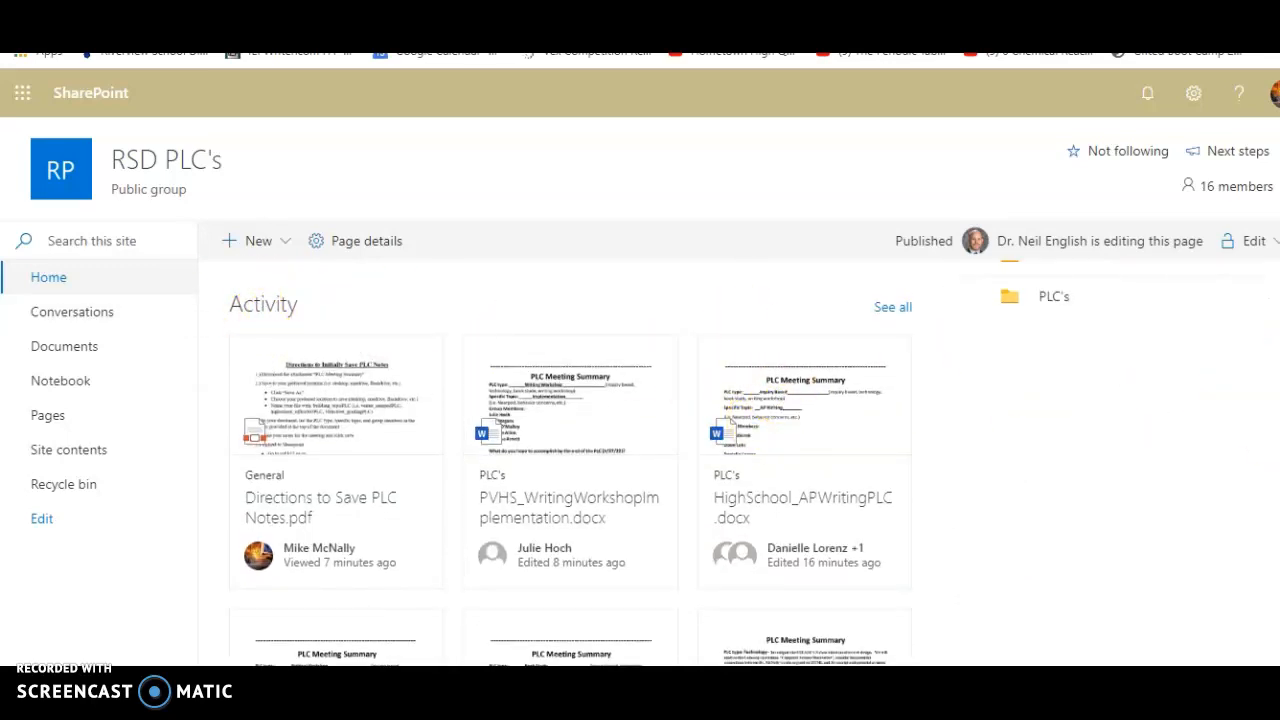
{"action": "scroll", "coordinate": [640, 450], "scroll_direction": "down", "scroll_amount": 2}
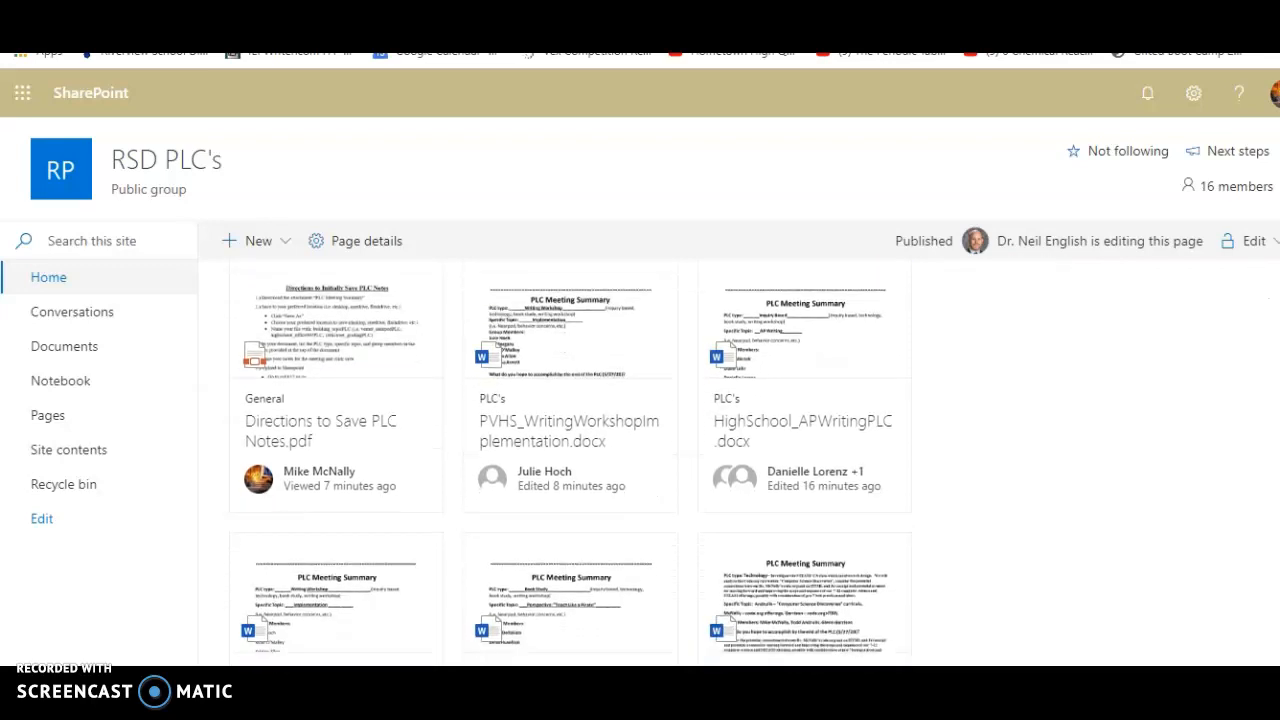
{"action": "scroll", "coordinate": [570, 464], "scroll_direction": "down", "scroll_amount": 1}
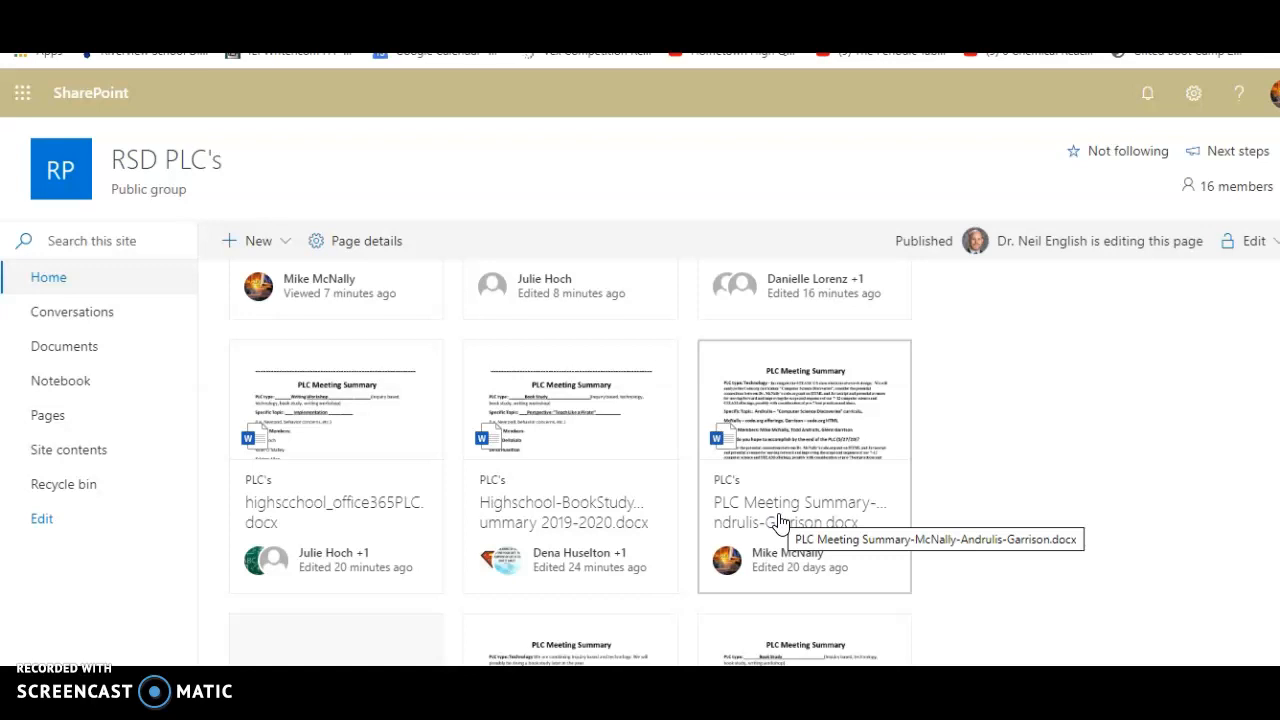
{"action": "left_click", "coordinate": [778, 522]}
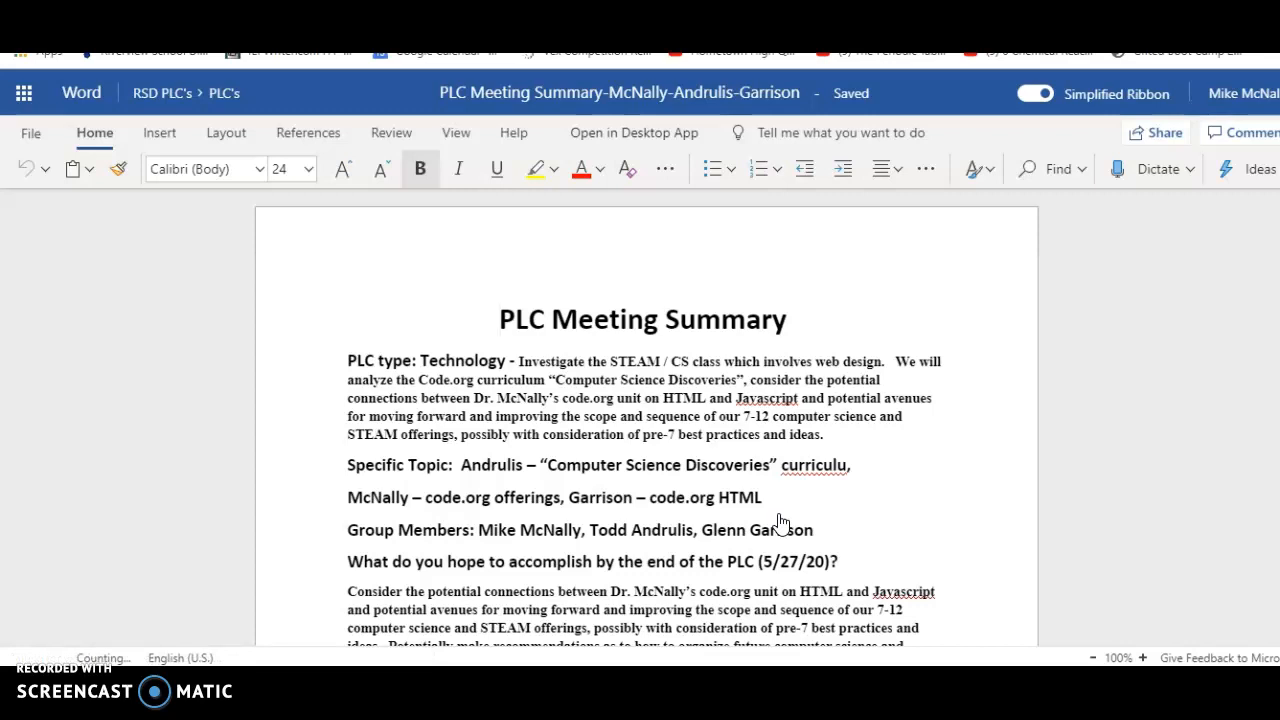
Review the document's earlier meeting summaries down to the blank PLC Meeting Summary 3 section
{"action": "key", "text": "Down"}
{"action": "key", "text": "Down"}
{"action": "key", "text": "Down"}
{"action": "key", "text": "Down"}
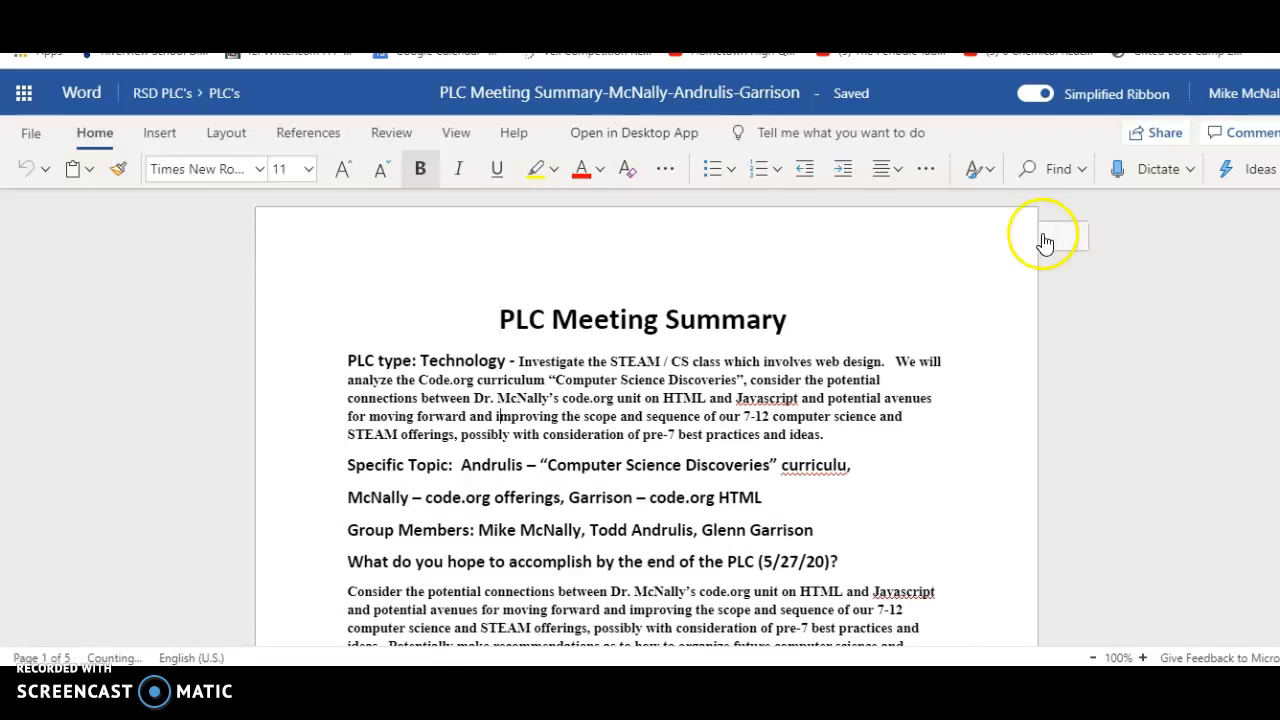
{"action": "scroll", "coordinate": [646, 418], "scroll_direction": "down", "scroll_amount": 10}
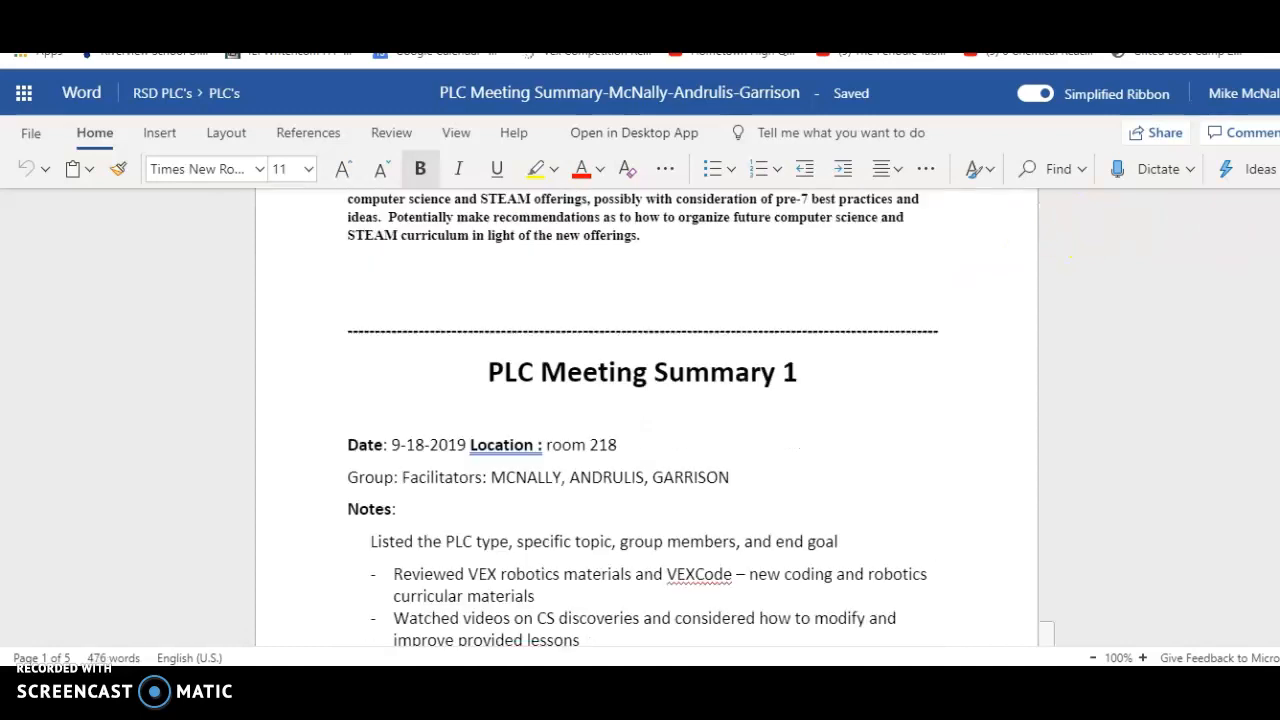
{"action": "scroll", "coordinate": [646, 418], "scroll_direction": "up", "scroll_amount": 2}
{"action": "scroll", "coordinate": [646, 418], "scroll_direction": "down", "scroll_amount": 2}
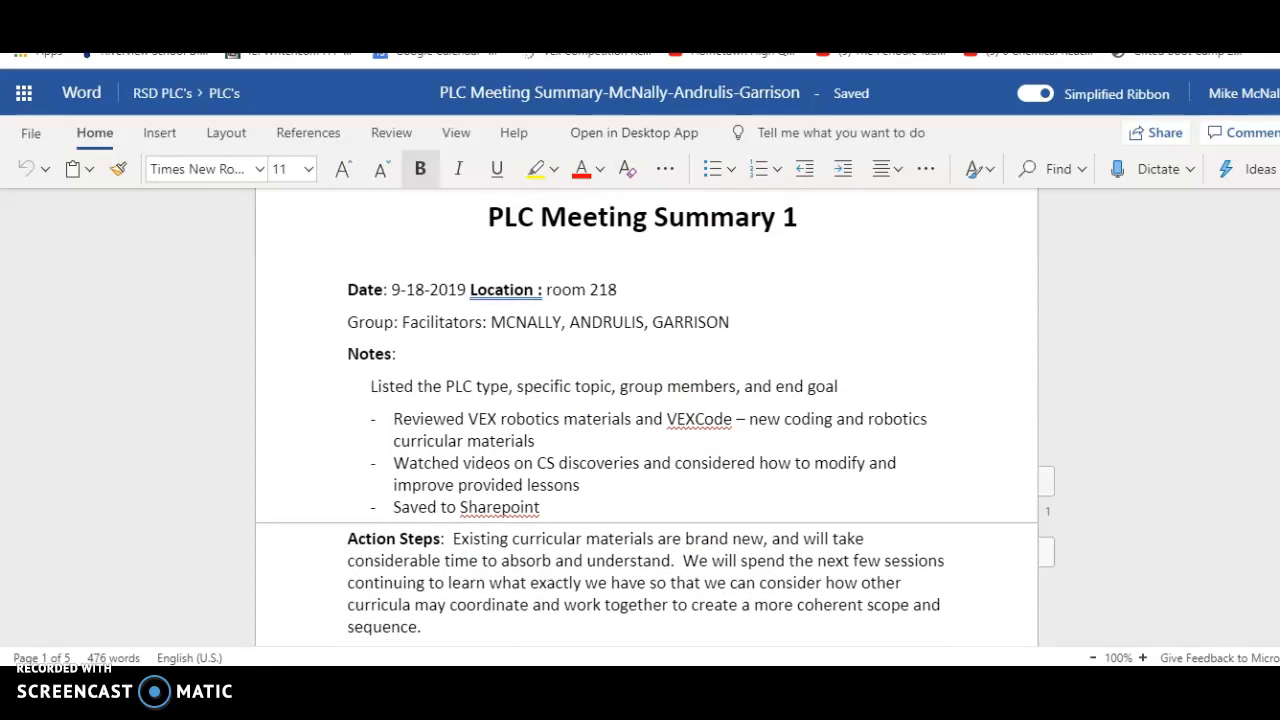
{"action": "scroll", "coordinate": [646, 418], "scroll_direction": "down", "scroll_amount": 2}
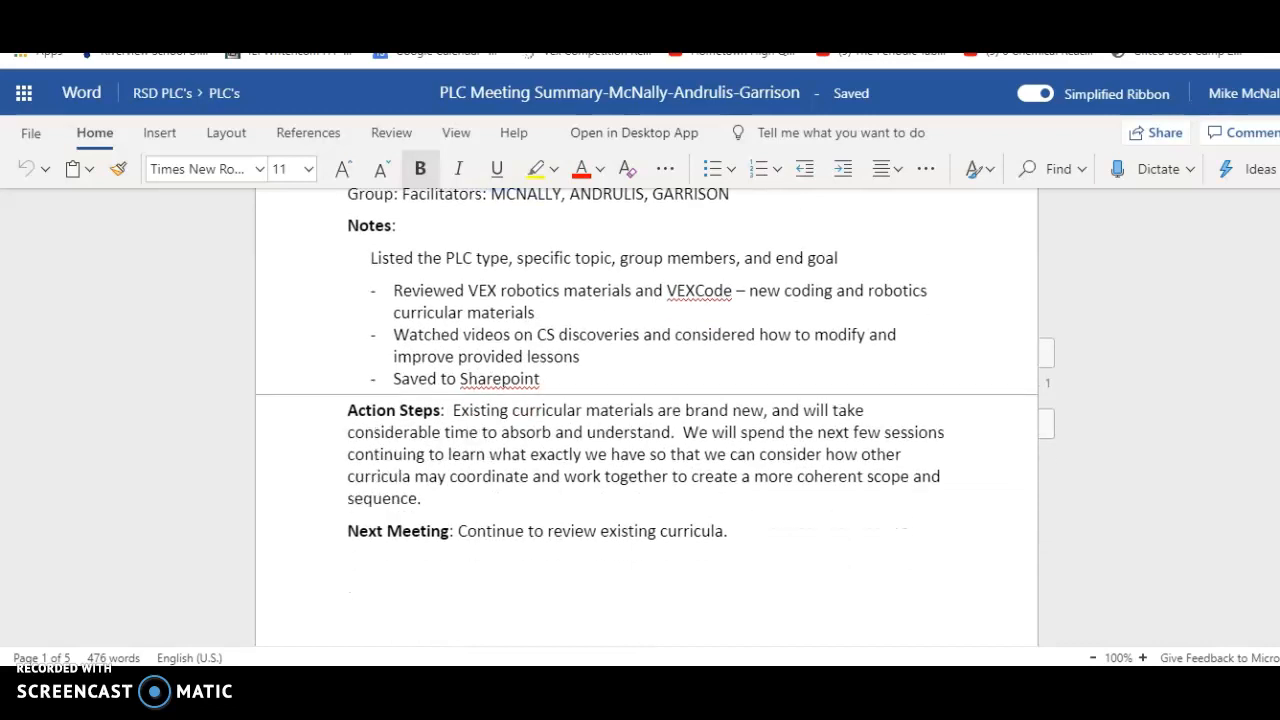
{"action": "scroll", "coordinate": [646, 418], "scroll_direction": "down", "scroll_amount": 10}
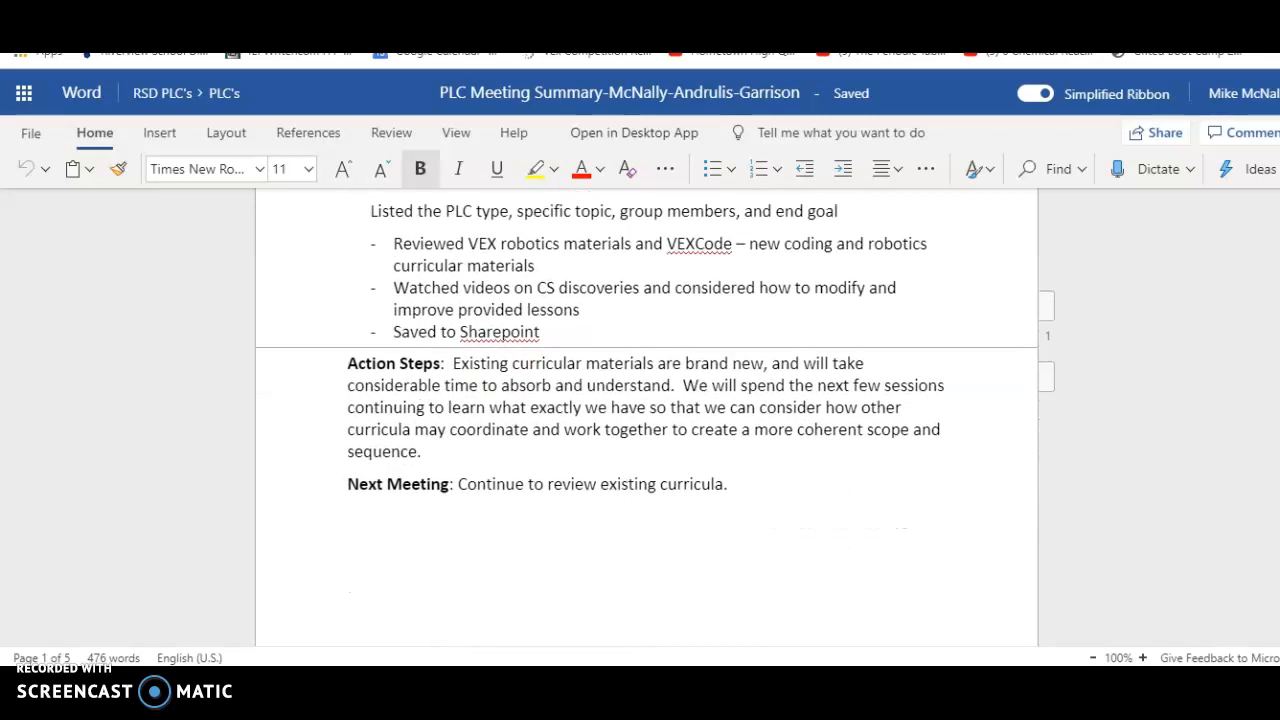
{"action": "scroll", "coordinate": [646, 418], "scroll_direction": "down", "scroll_amount": 6}
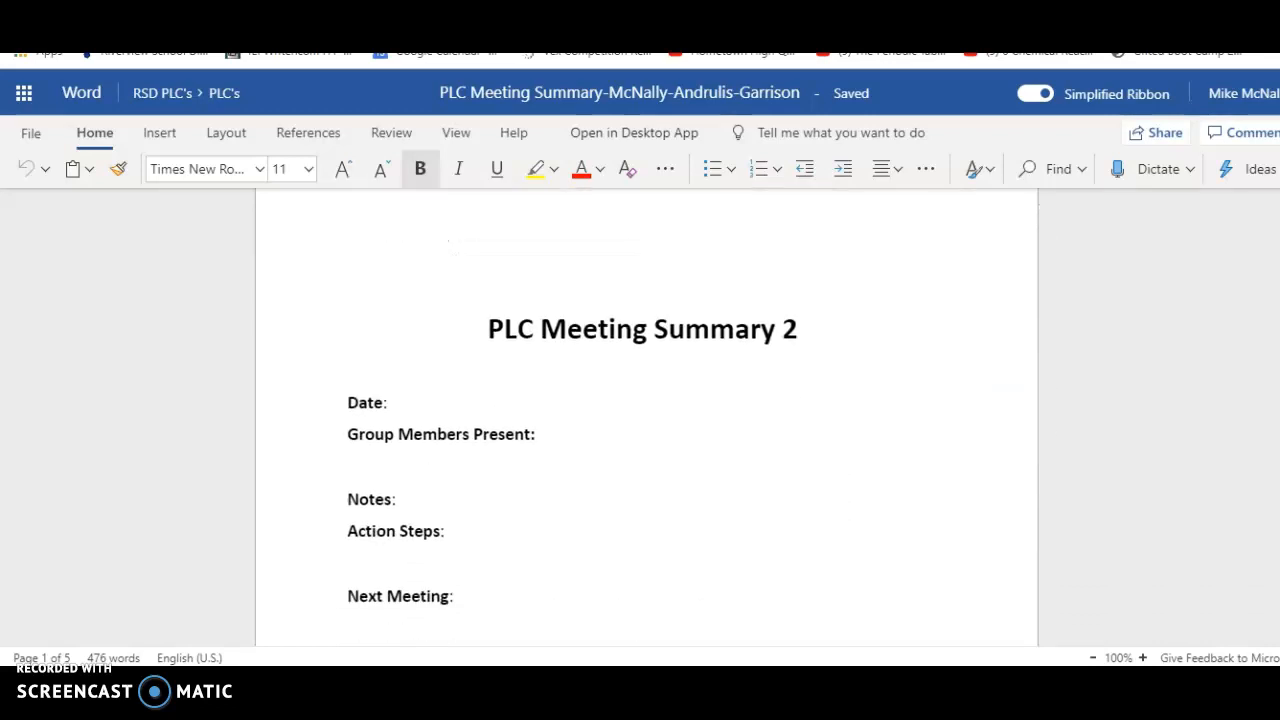
{"action": "scroll", "coordinate": [646, 418], "scroll_direction": "down", "scroll_amount": 7}
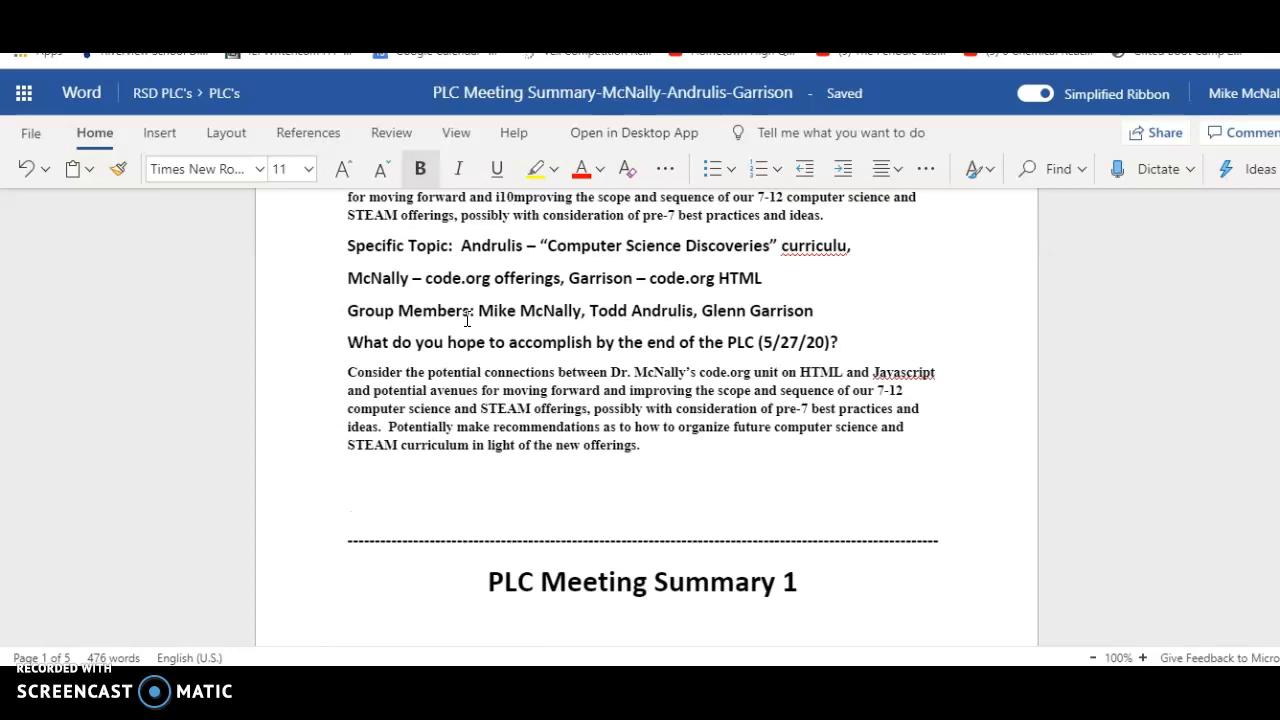
{"action": "left_click", "coordinate": [900, 252]}
{"action": "scroll", "coordinate": [646, 417], "scroll_direction": "down", "scroll_amount": 1}
{"action": "scroll", "coordinate": [646, 417], "scroll_direction": "down", "scroll_amount": 15}
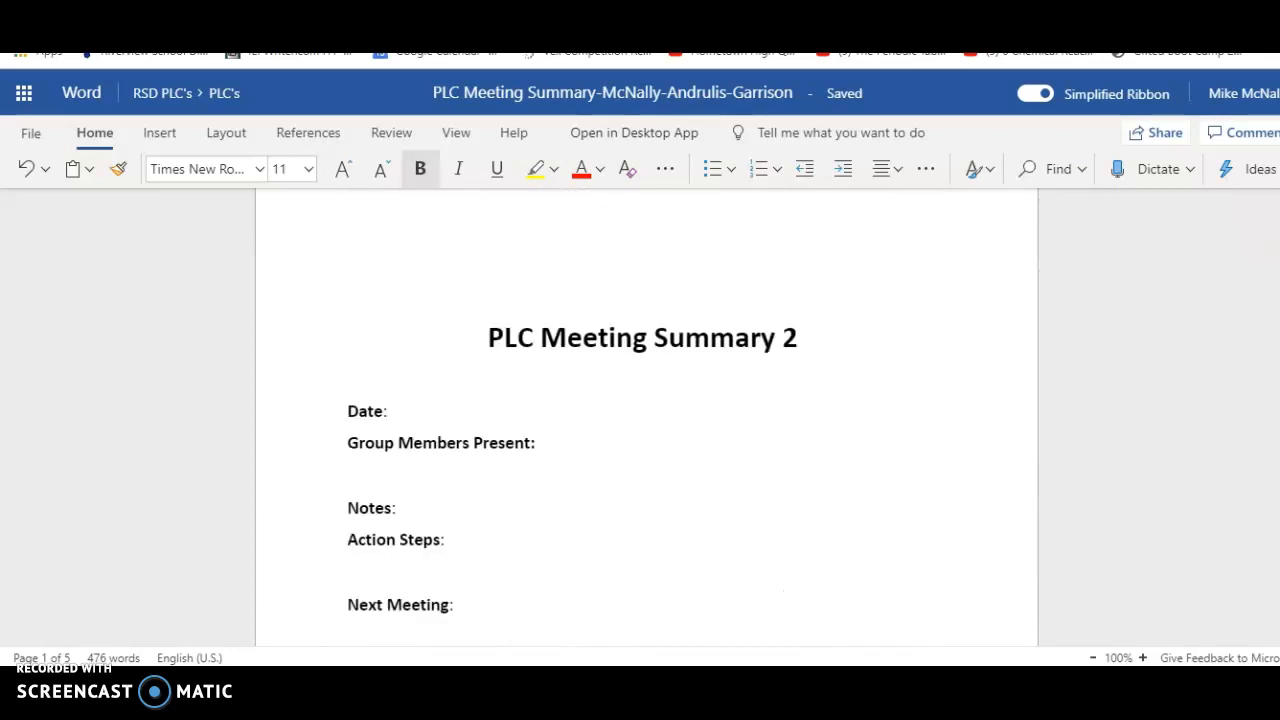
{"action": "scroll", "coordinate": [646, 417], "scroll_direction": "up", "scroll_amount": 1}
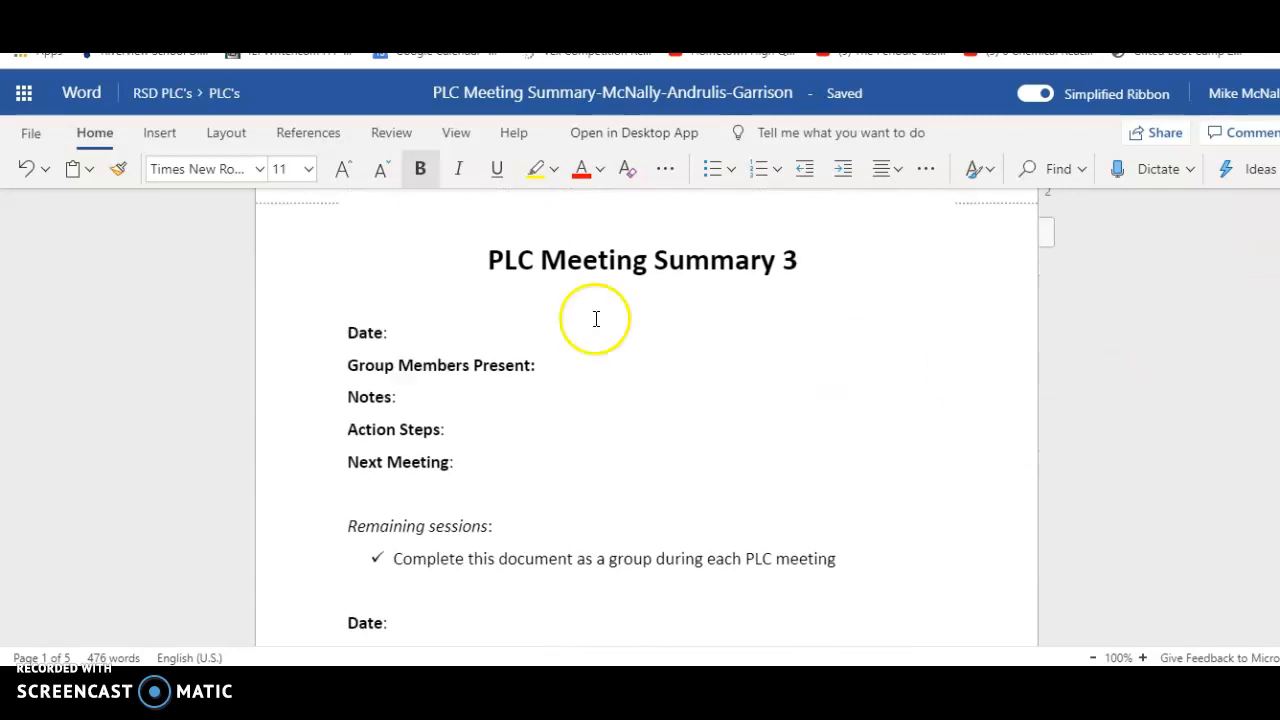
Enter 10-16-2019 as the date of PLC Meeting Summary 3
{"action": "left_click", "coordinate": [478, 334]}
{"action": "type", "text": "10-16"}
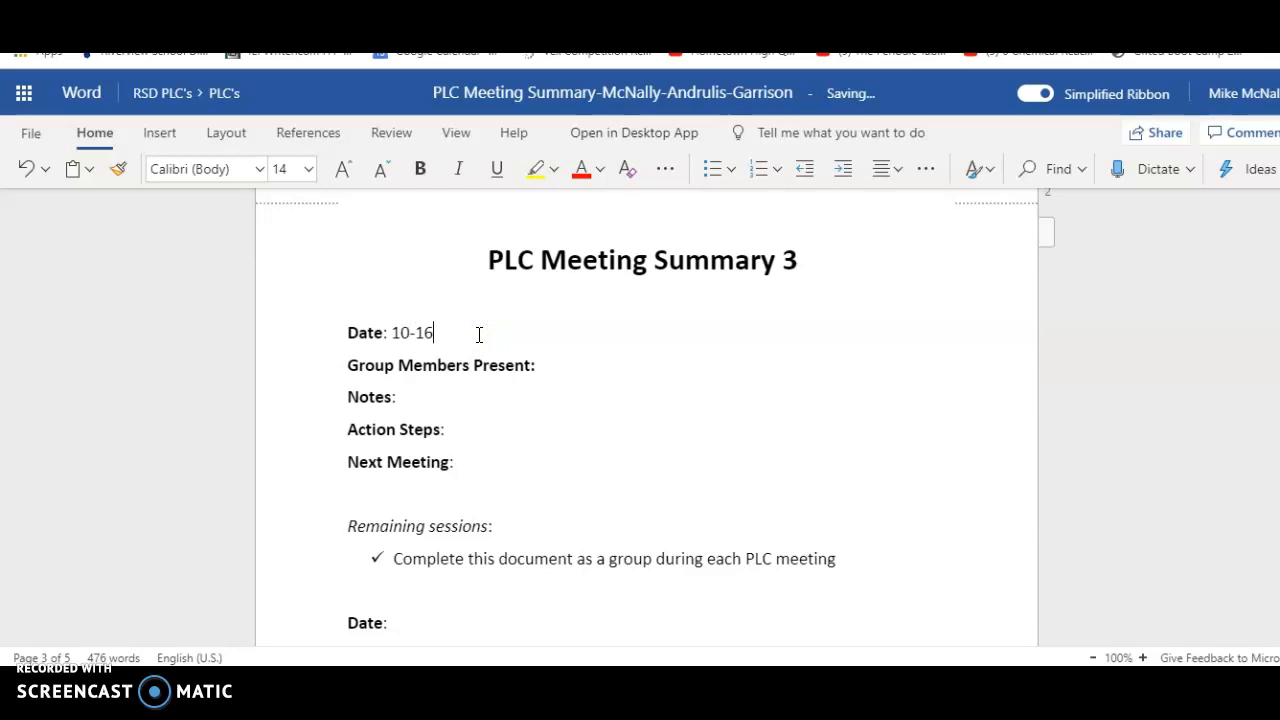
{"action": "type", "text": "="}
{"action": "key", "text": "BackSpace"}
{"action": "type", "text": "-2019"}
Fill in Group Members Present for Meeting Summary 3 with the three attendees' titles and surnames
{"action": "left_click", "coordinate": [637, 380]}
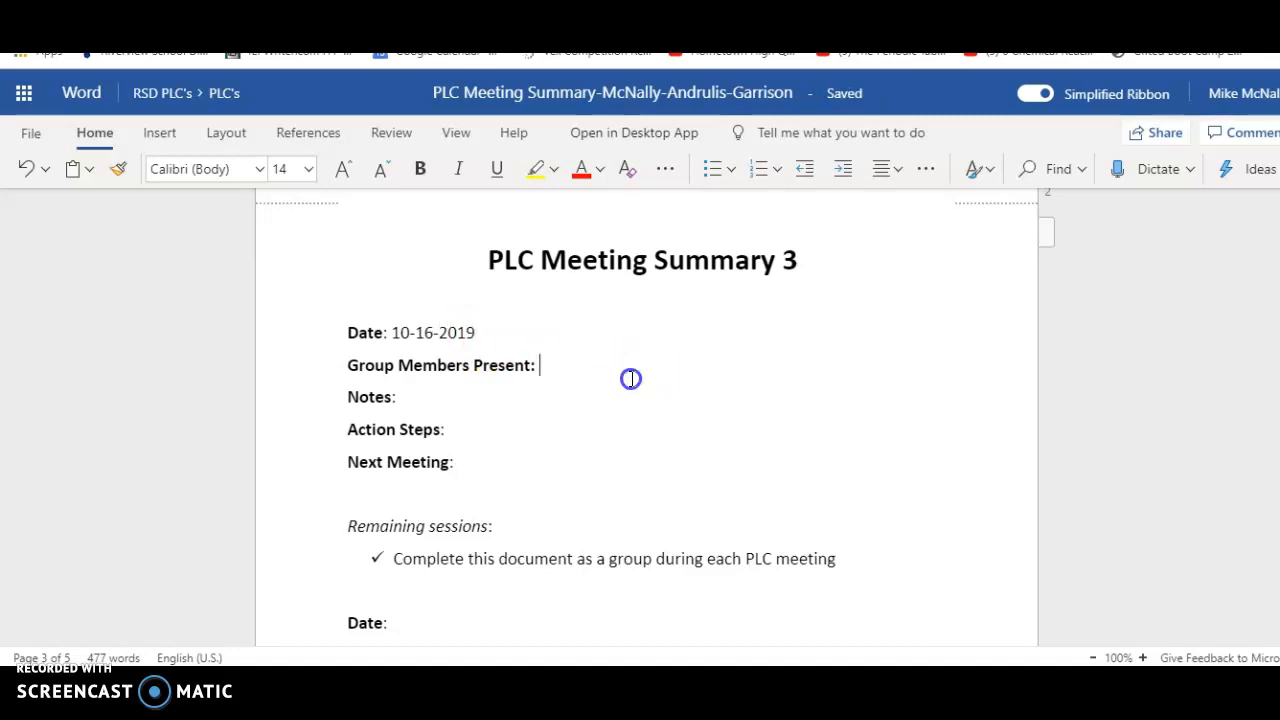
{"action": "type", "text": "Mr. Andr"}
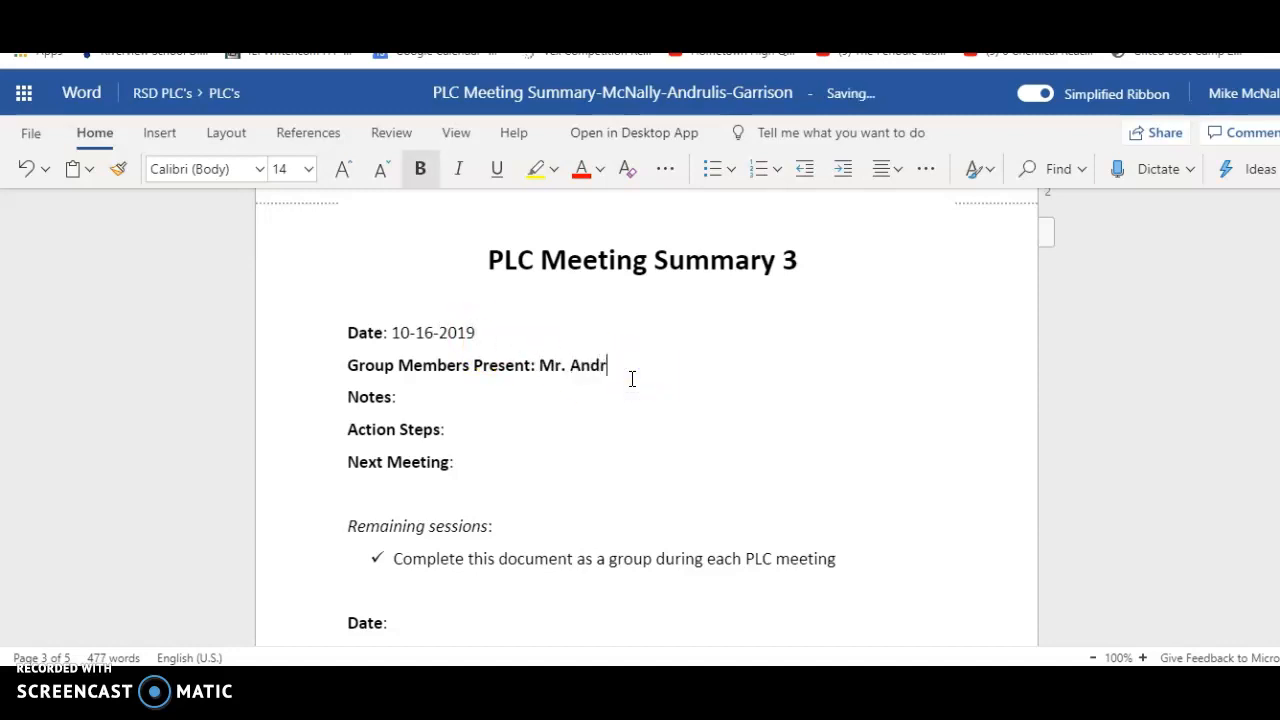
{"action": "type", "text": "ulis, Mr. Ga"}
{"action": "type", "text": "rrison, Dr. "}
{"action": "type", "text": "M"}
{"action": "key", "text": "BackSpace"}
{"action": "type", "text": "Dr. McNally"}
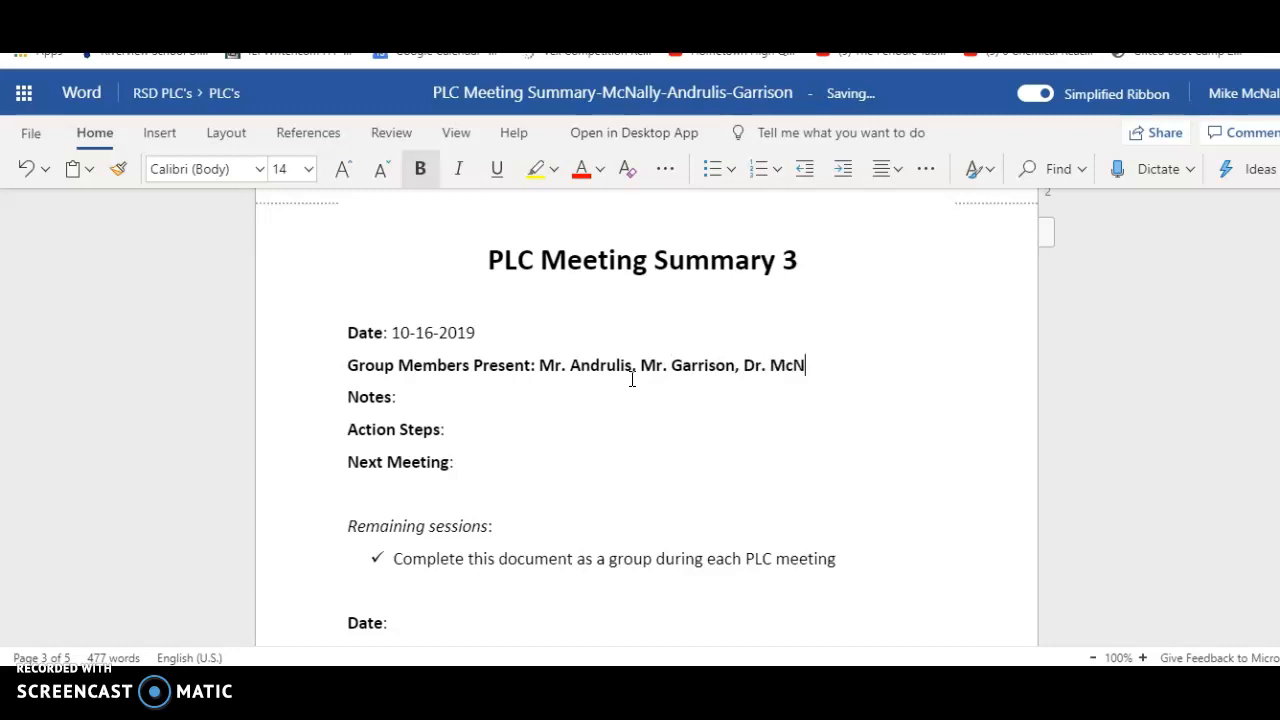